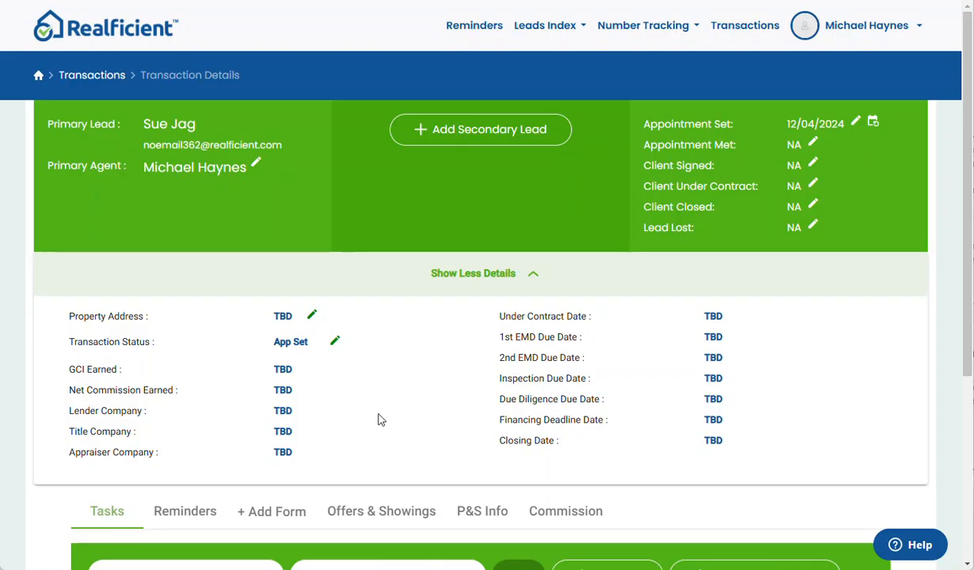
# Apply the "Buyer Task Template copy(1)" task template to the transaction
pyautogui.scroll(-3, 426, 374)
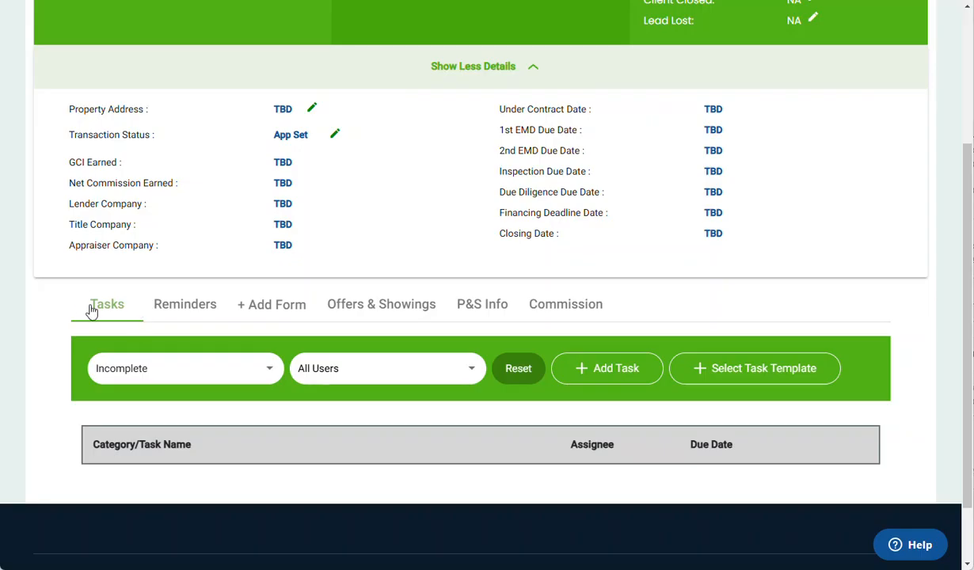
pyautogui.click(760, 375)
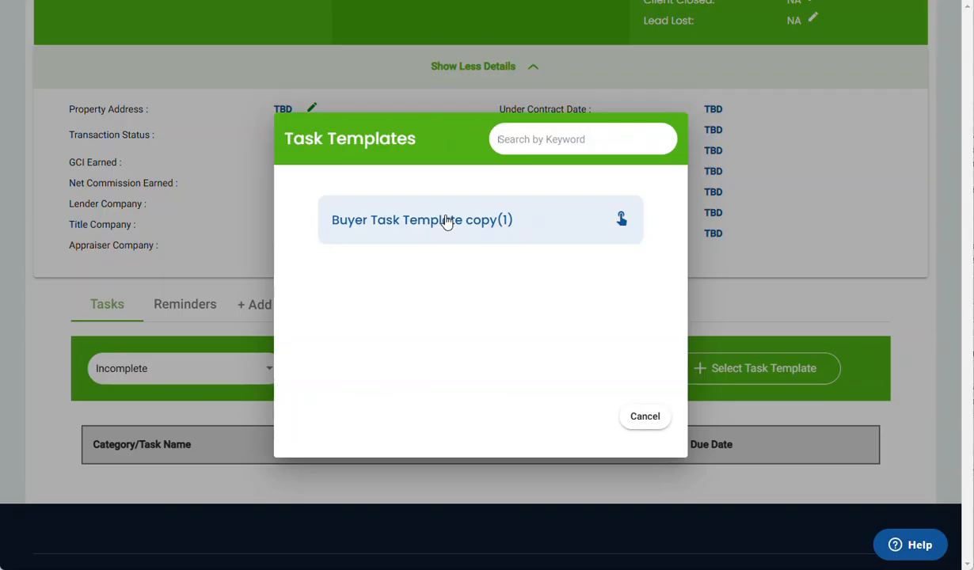
pyautogui.click(400, 223)
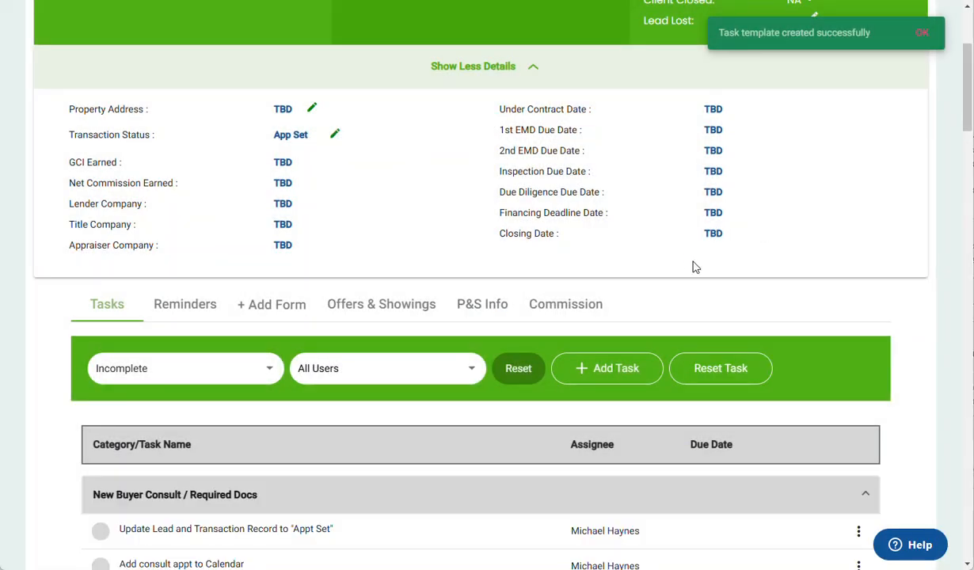
# Mark the tasks "Update Lead and Transaction Record to 'Appt Set'" and "Create folder for buyer docs (physical, or digital file)" as complete
pyautogui.scroll(-1, 760, 285)
pyautogui.scroll(-3, 365, 305)
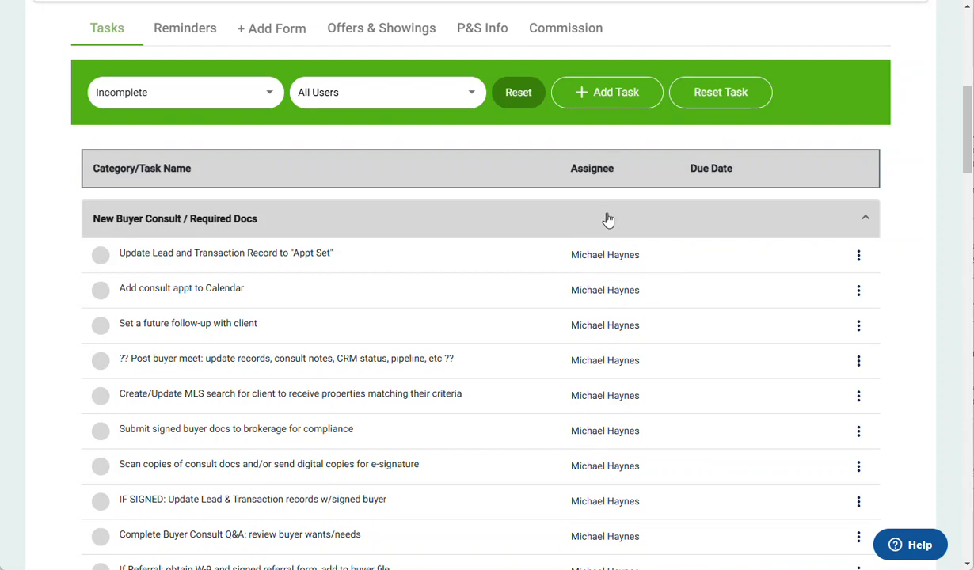
pyautogui.scroll(-1, 215, 273)
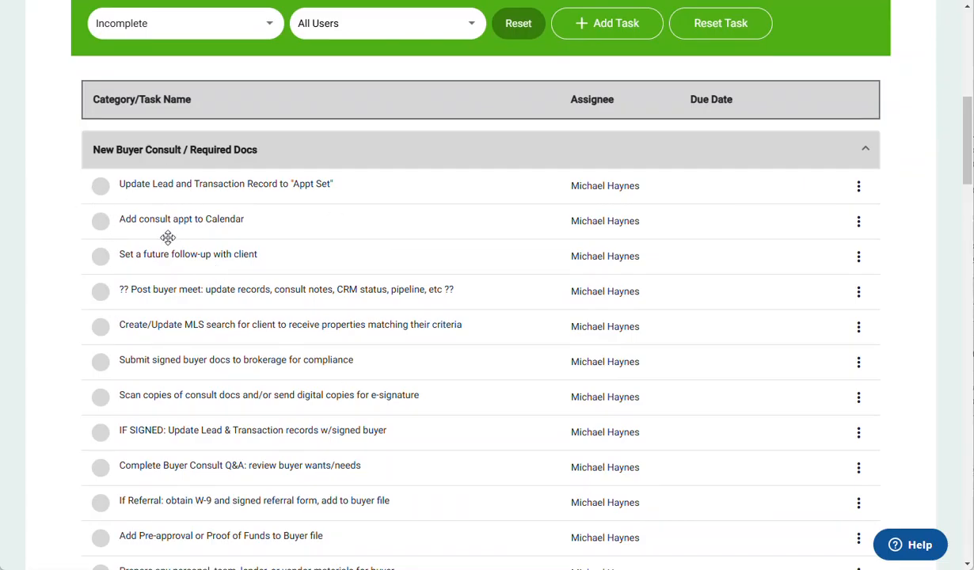
pyautogui.click(100, 187)
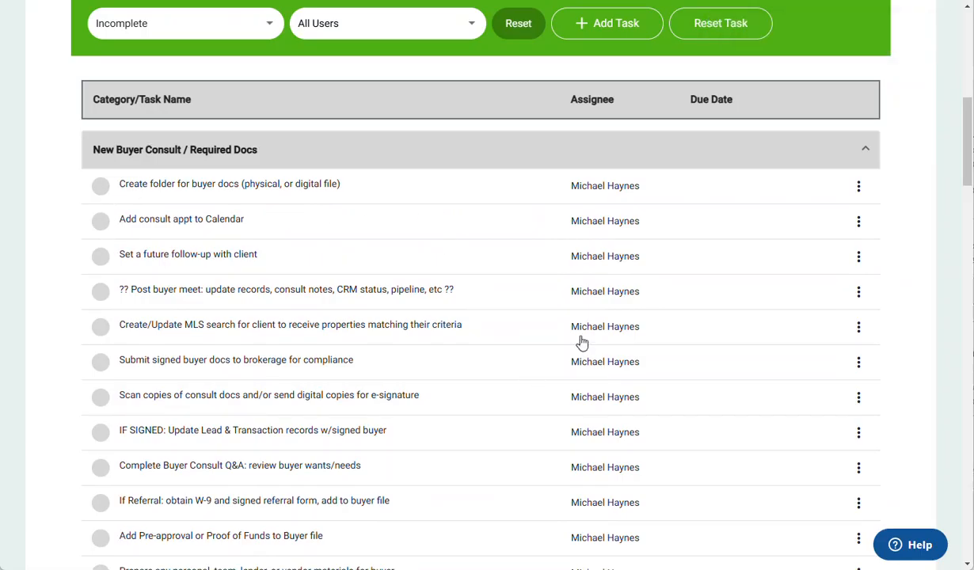
pyautogui.scroll(-6, 621, 273)
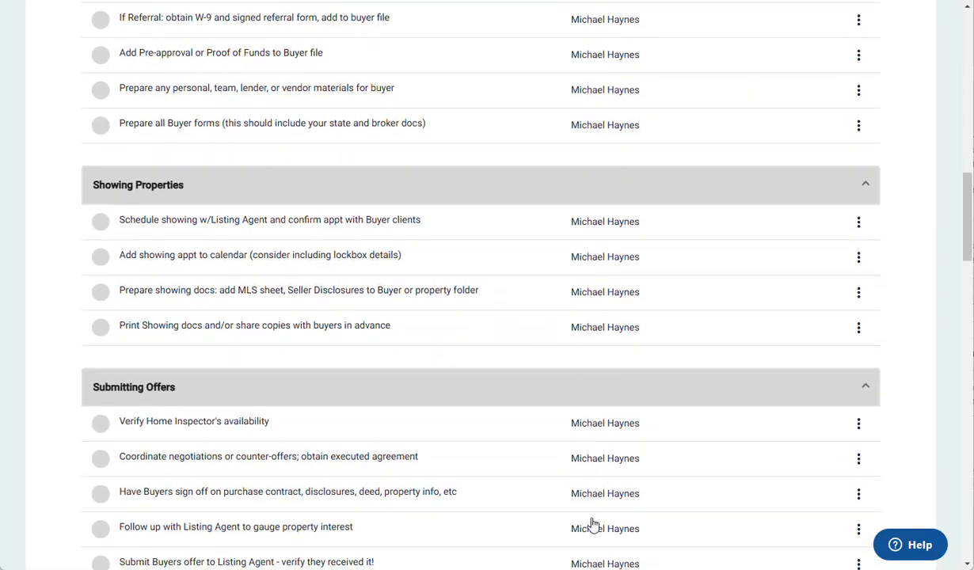
pyautogui.scroll(6, 641, 277)
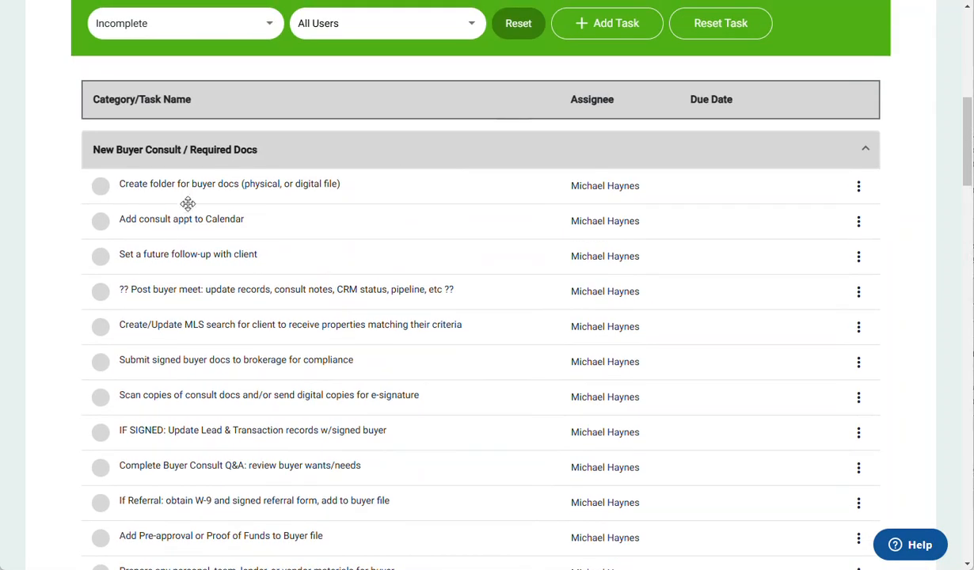
pyautogui.click(95, 187)
# Check the completion status options available for filtering the task list, keeping the Incomplete filter
pyautogui.scroll(2, 190, 199)
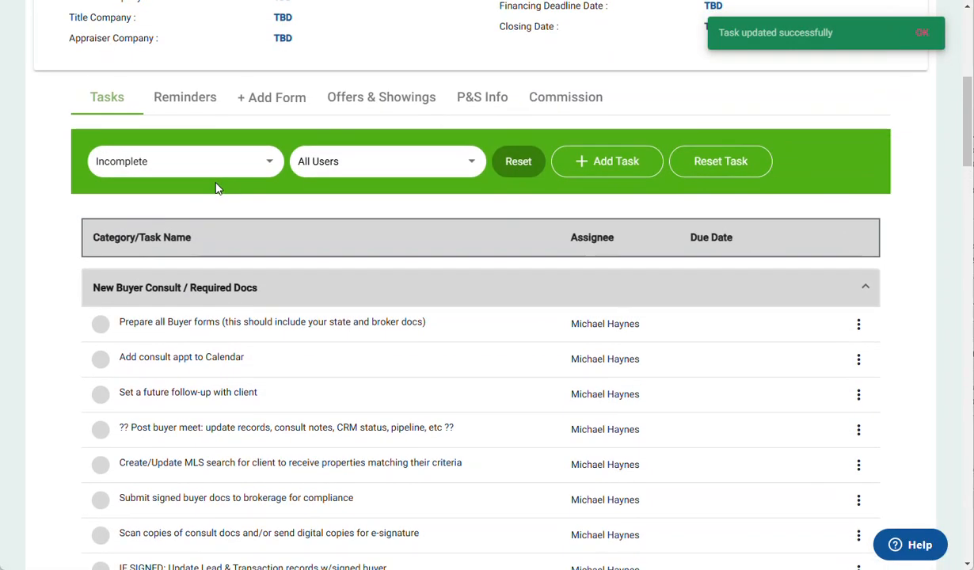
pyautogui.click(181, 170)
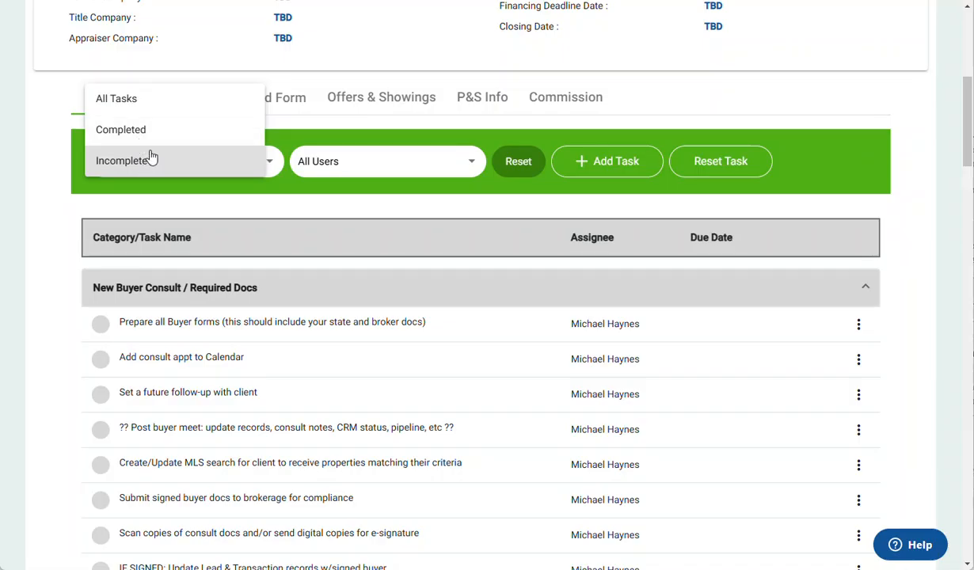
pyautogui.click(348, 216)
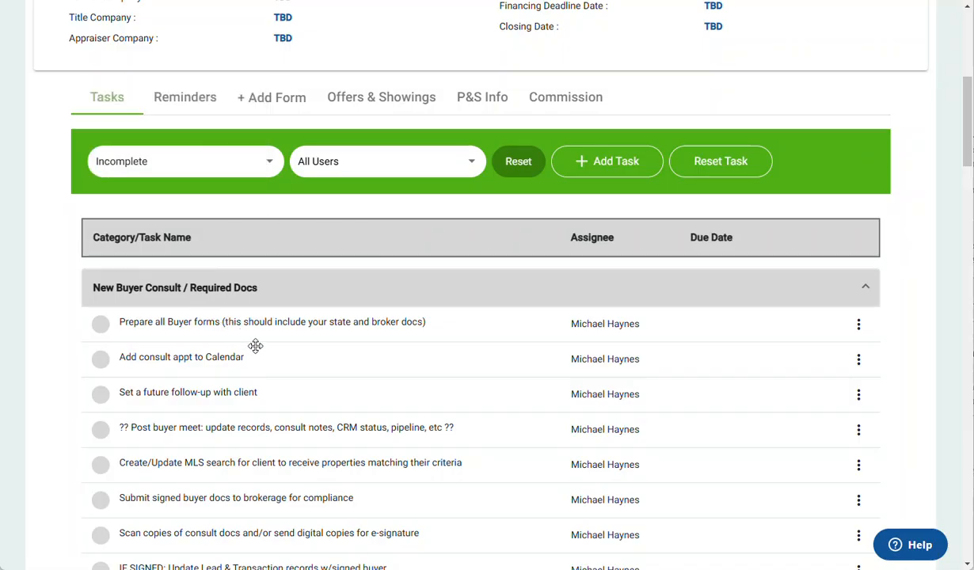
# View the details of the "Prepare all Buyer forms" task under New Buyer Consult / Required Docs and close them
pyautogui.scroll(-3, 254, 344)
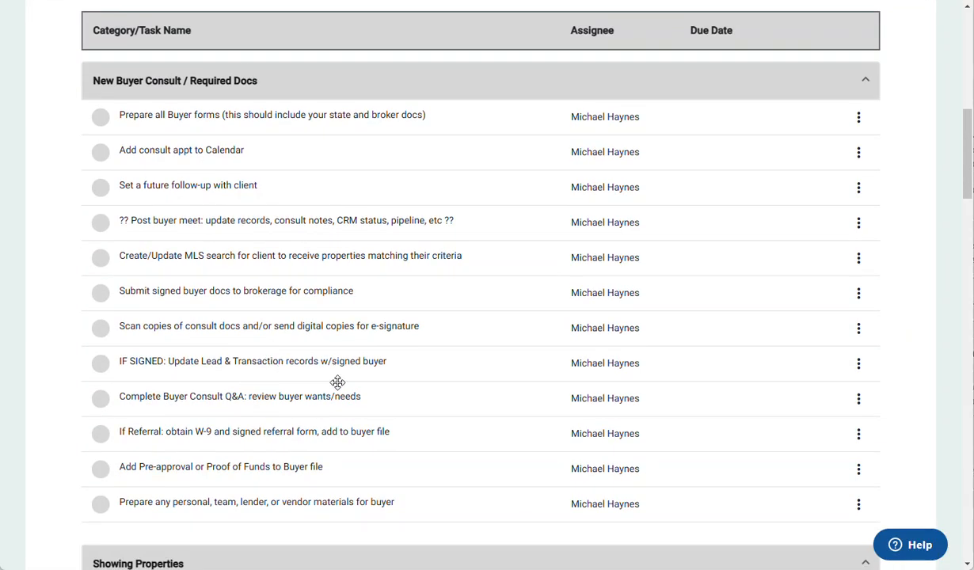
pyautogui.click(293, 116)
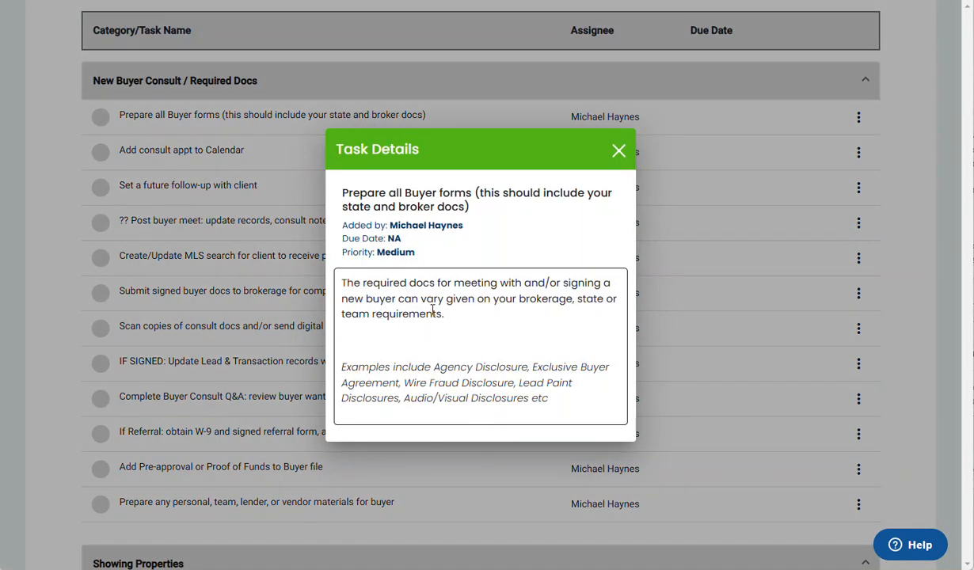
pyautogui.click(618, 151)
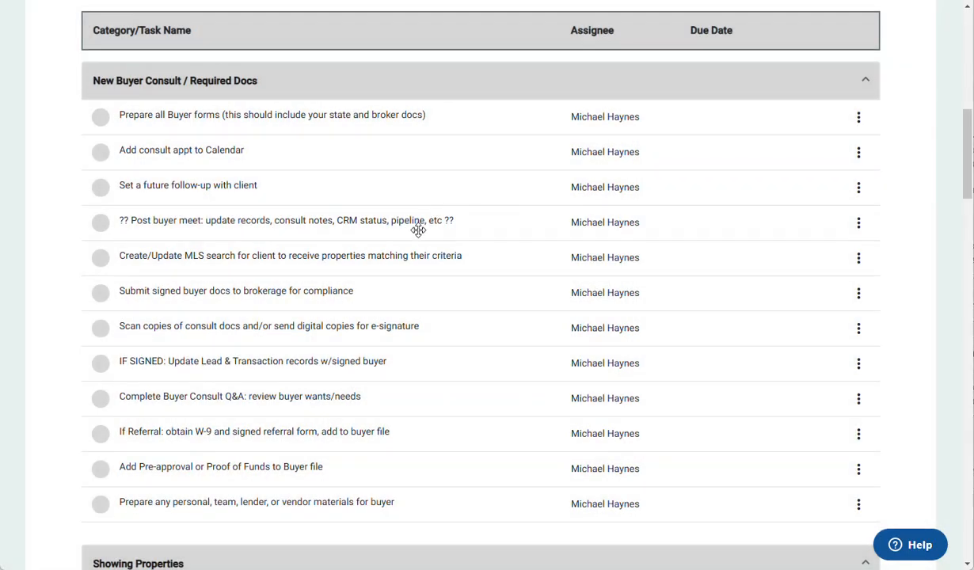
# View the transaction's Reminders section
pyautogui.scroll(3, 418, 227)
pyautogui.click(179, 170)
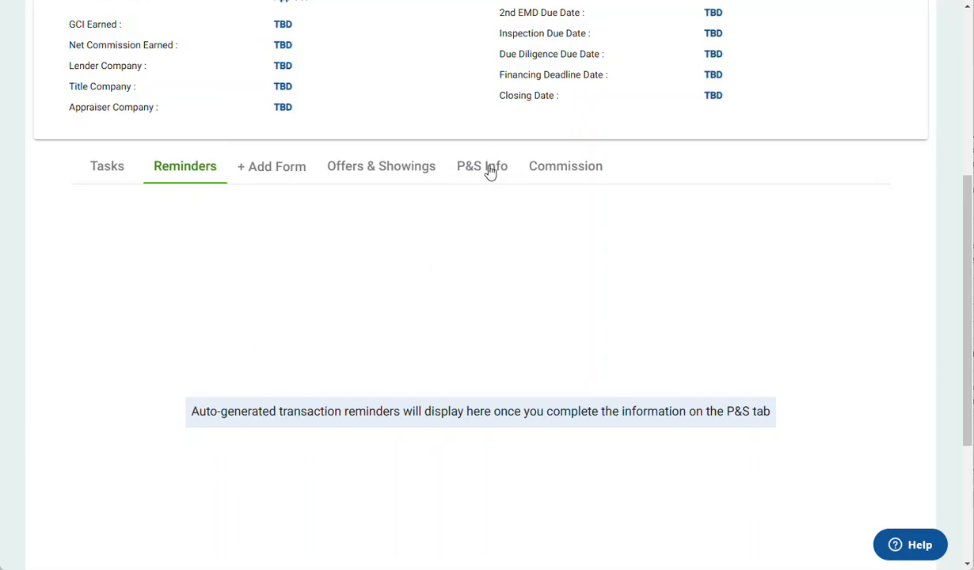
pyautogui.scroll(2, 555, 237)
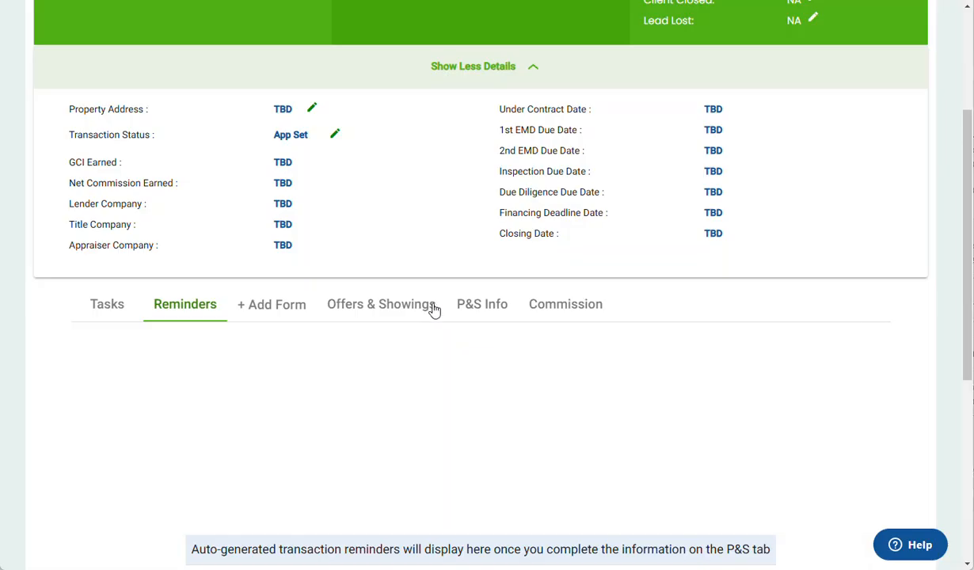
# Add the Default Buyer Forms questionnaire to the transaction
pyautogui.click(273, 306)
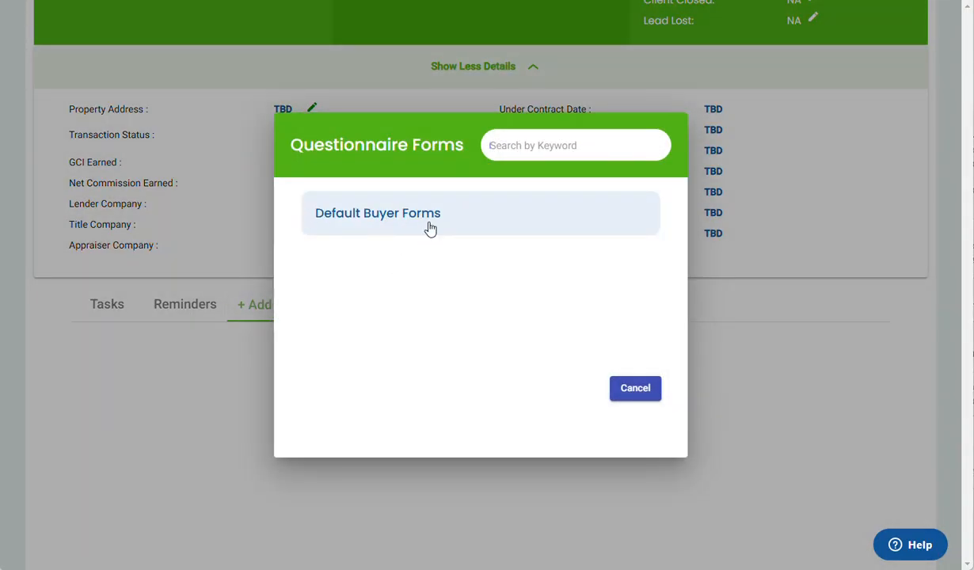
pyautogui.click(375, 214)
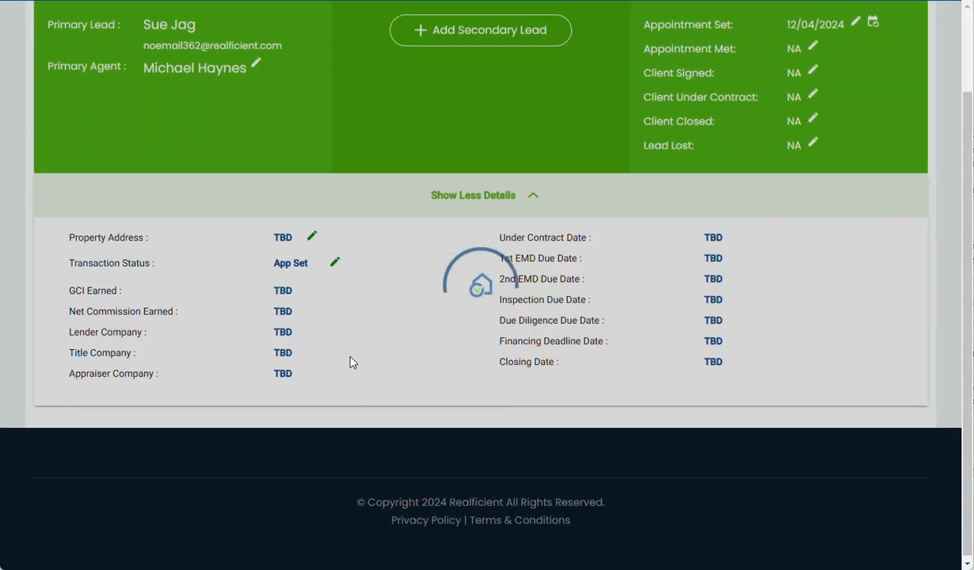
pyautogui.scroll(-4, 368, 359)
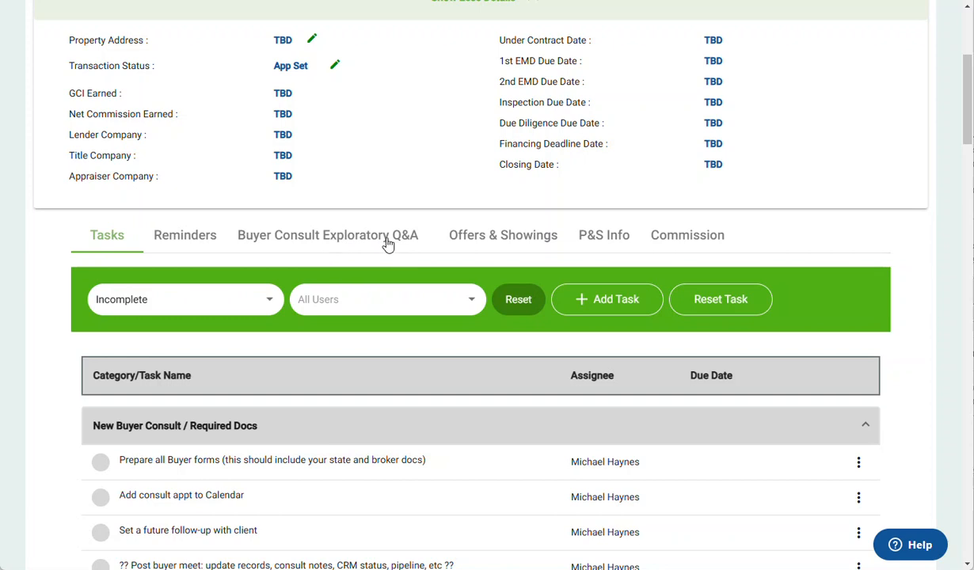
# Look through the Buyer Consult Exploratory Q&A form, covering the General Questions and Your General Needs sections
pyautogui.click(329, 242)
pyautogui.scroll(-2, 333, 244)
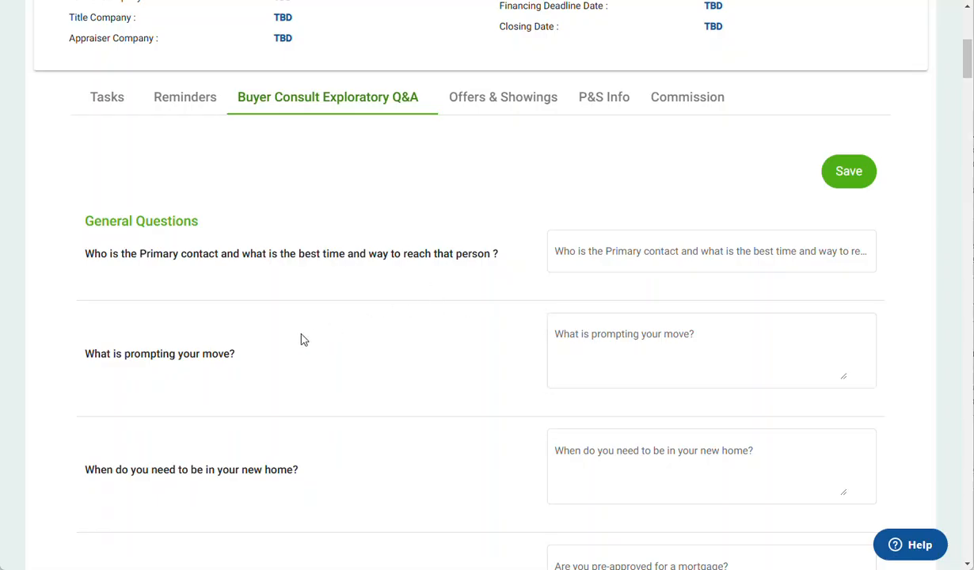
pyautogui.scroll(-2, 300, 339)
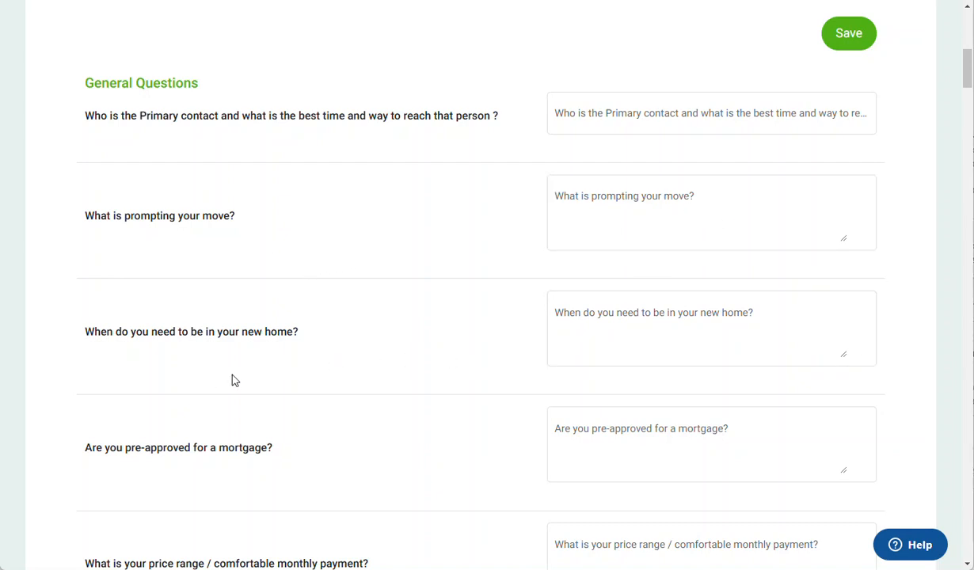
pyautogui.scroll(-5, 463, 333)
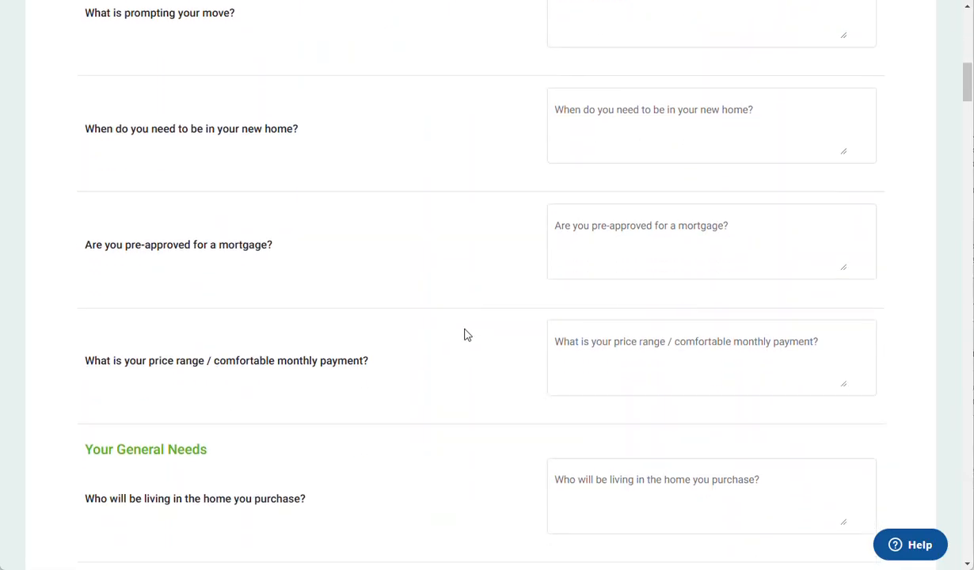
pyautogui.scroll(-5, 391, 333)
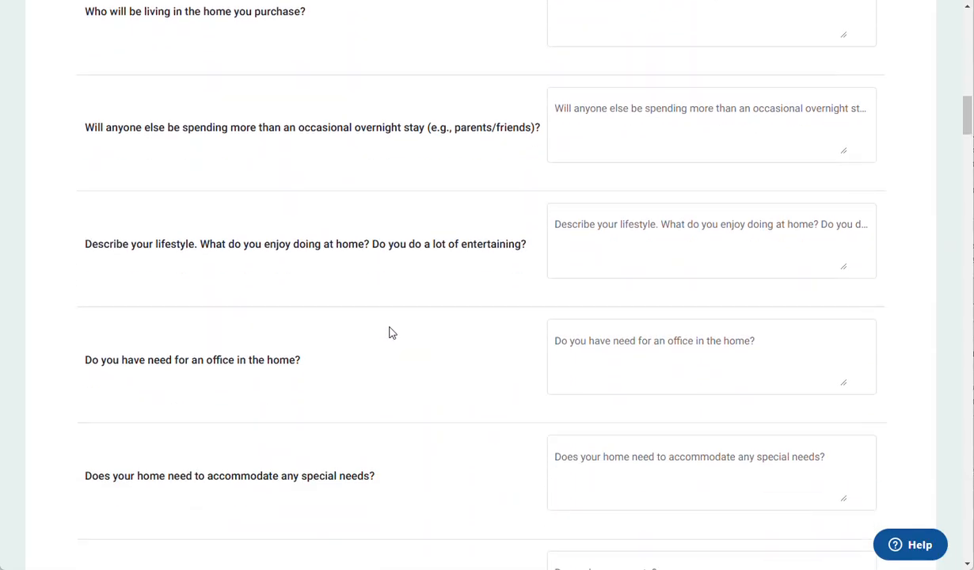
pyautogui.scroll(-7, 392, 334)
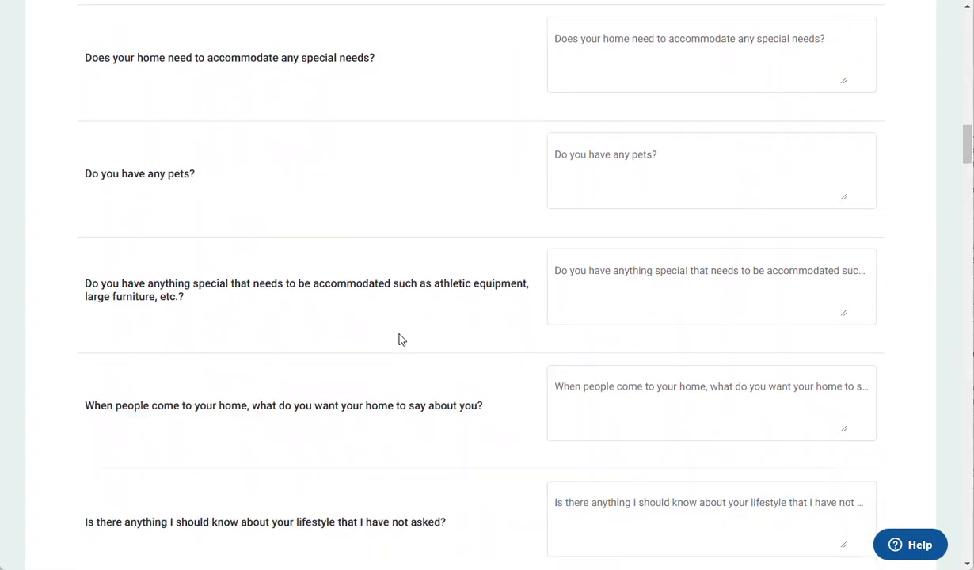
pyautogui.scroll(-5, 402, 334)
pyautogui.scroll(19, 403, 333)
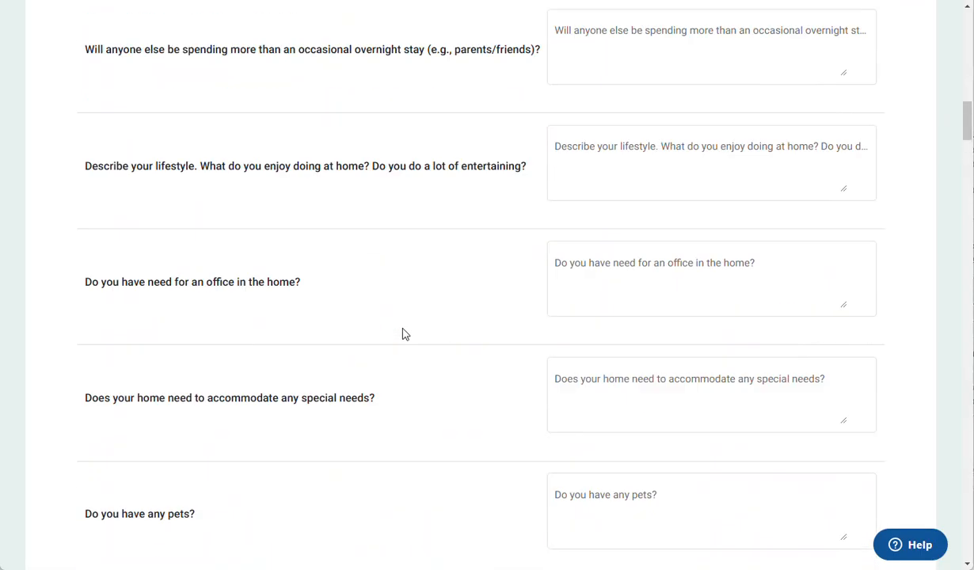
pyautogui.scroll(10, 402, 334)
pyautogui.scroll(-3, 403, 333)
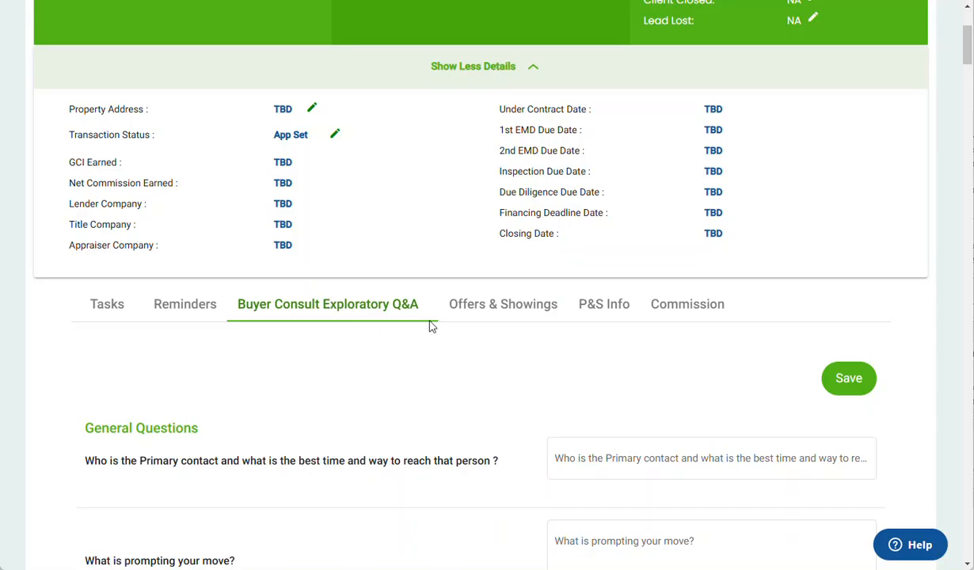
# View the Offers & Showings section and examine the P&S Info form's contract, price, escrow, deposit, closing and inspection fields
pyautogui.click(499, 311)
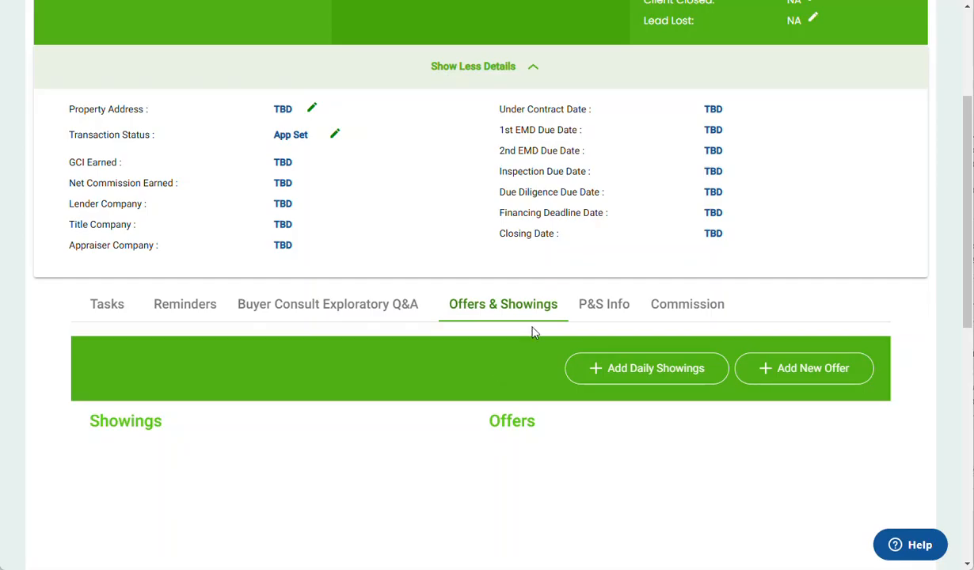
pyautogui.click(612, 314)
pyautogui.scroll(-1, 452, 413)
pyautogui.scroll(-3, 454, 414)
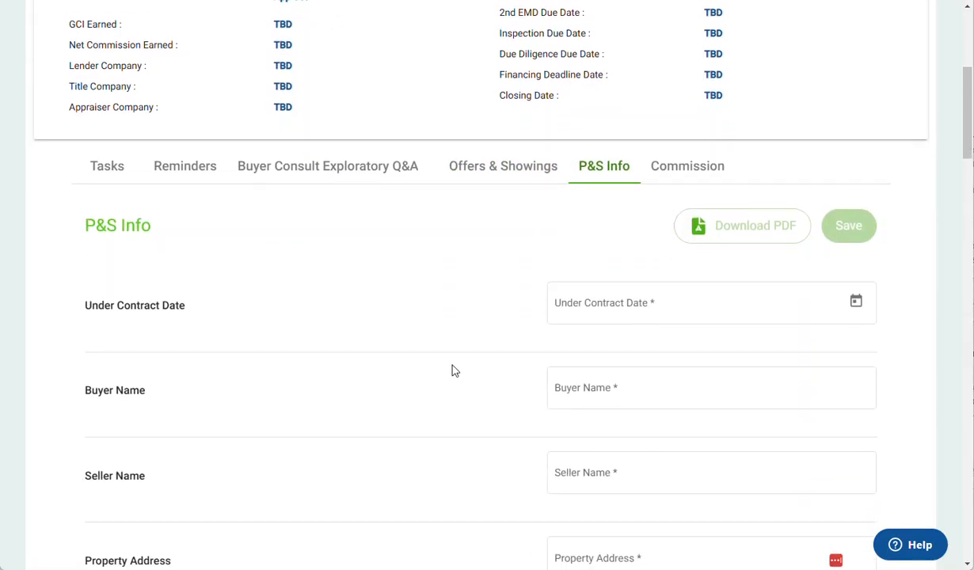
pyautogui.click(582, 231)
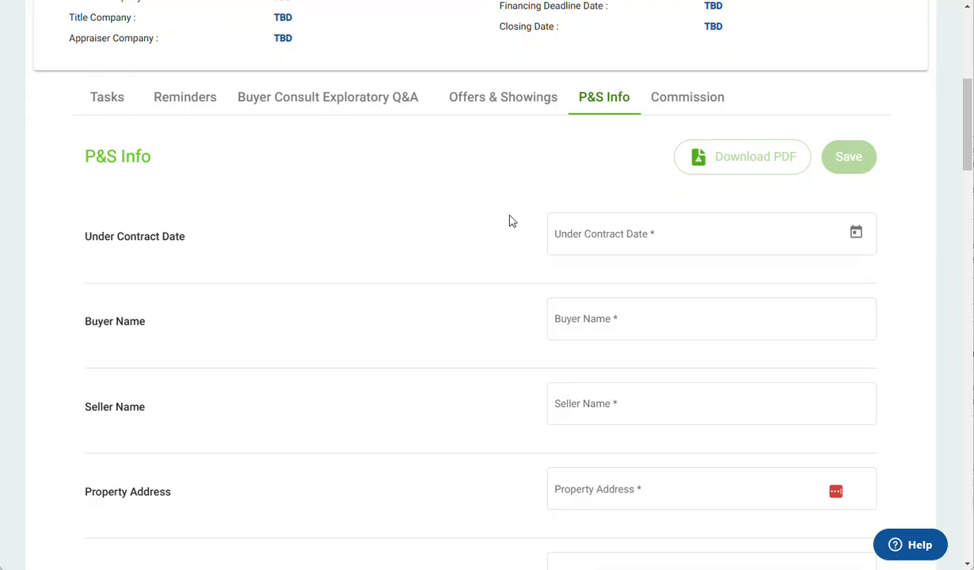
pyautogui.scroll(-3, 514, 281)
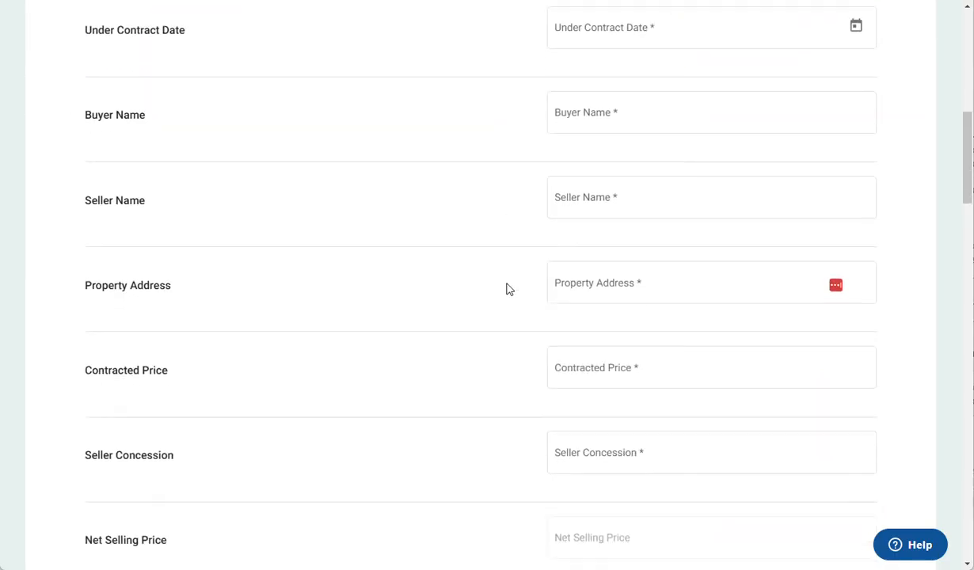
pyautogui.scroll(-3, 509, 289)
pyautogui.scroll(-2, 510, 291)
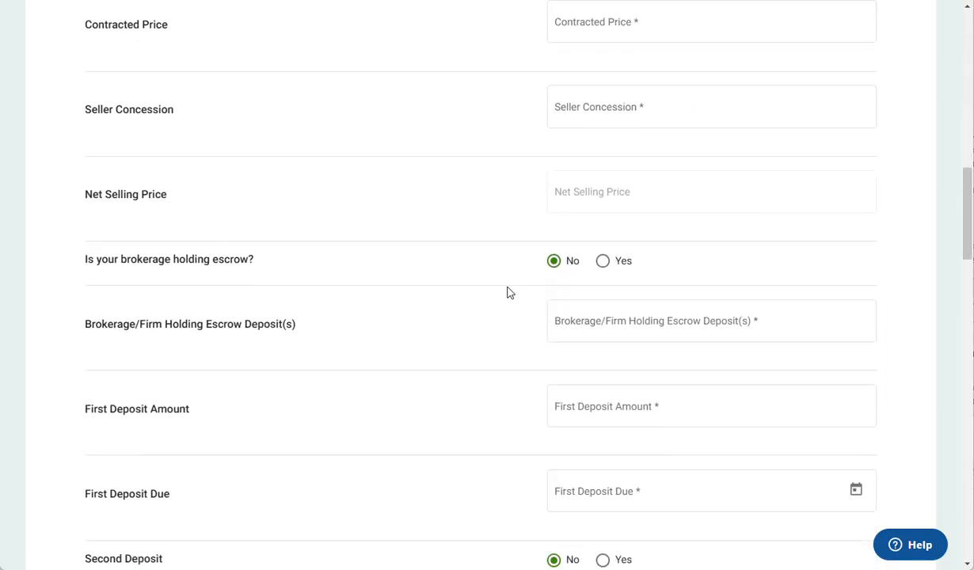
pyautogui.scroll(-1, 510, 293)
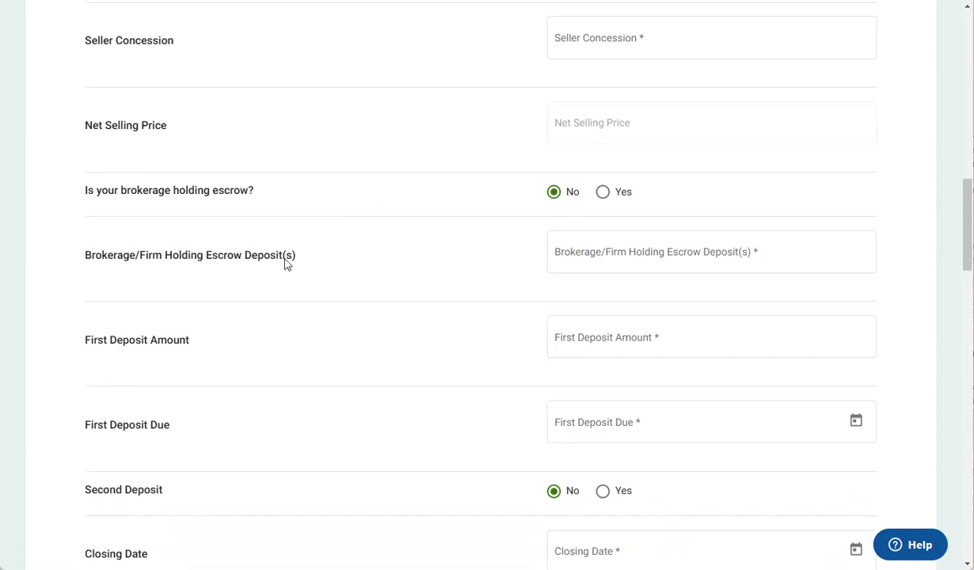
pyautogui.scroll(-8, 411, 307)
pyautogui.scroll(6, 463, 311)
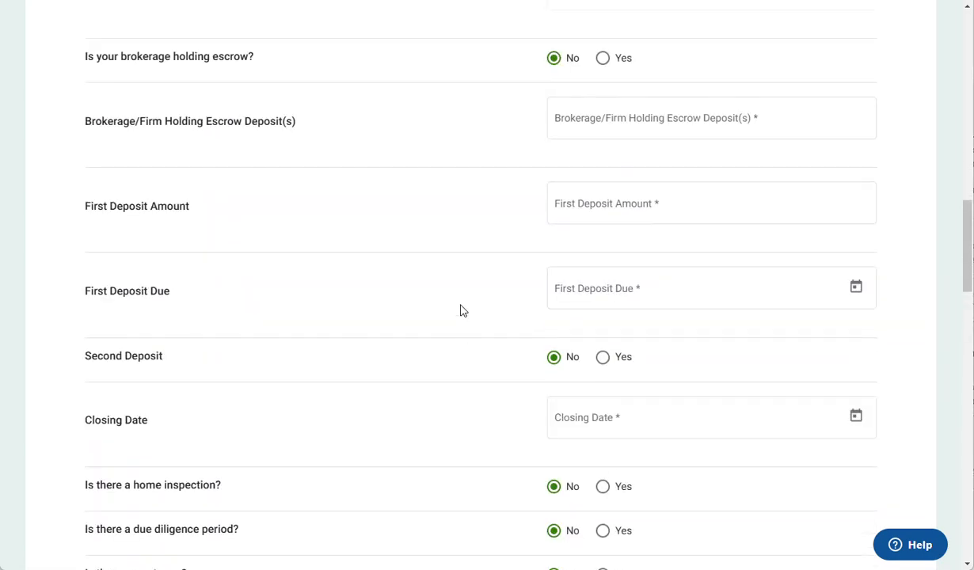
pyautogui.scroll(15, 463, 311)
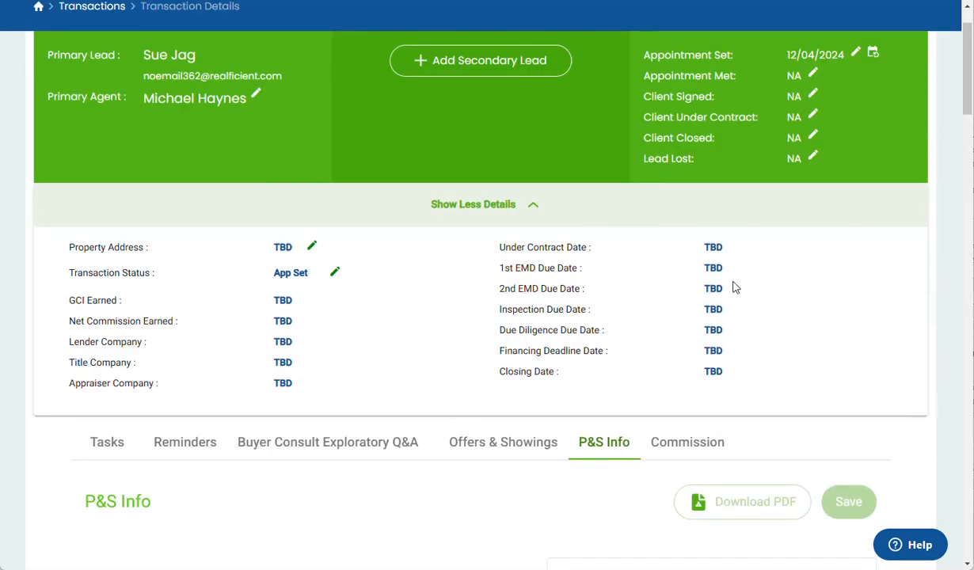
pyautogui.scroll(-2, 463, 463)
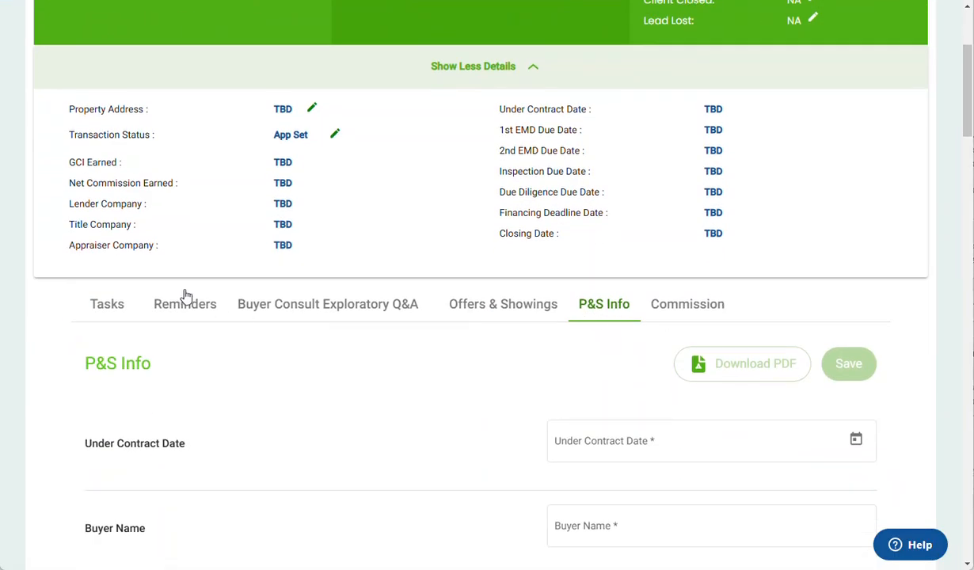
# Return to the transaction's Reminders section and check what it holds
pyautogui.click(195, 310)
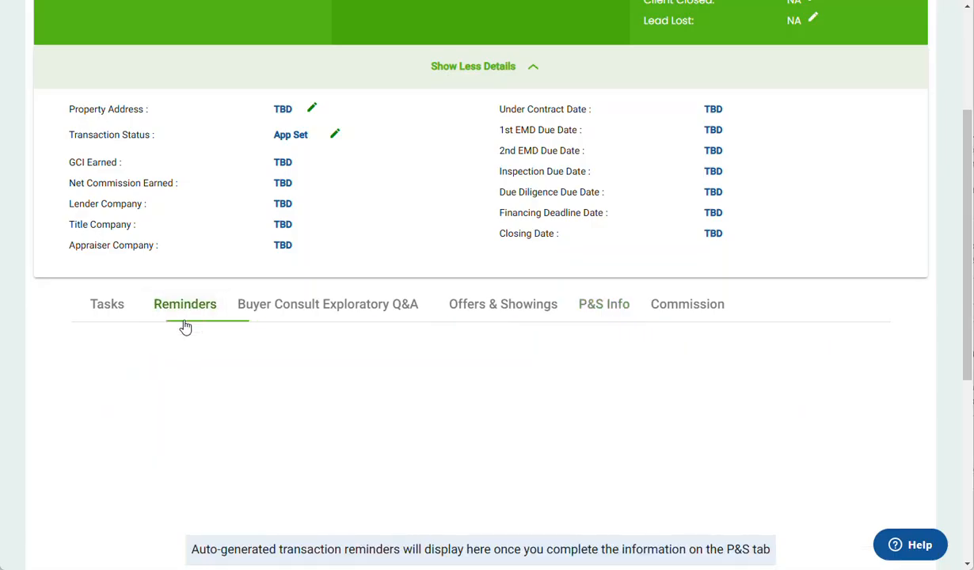
pyautogui.scroll(-1, 619, 466)
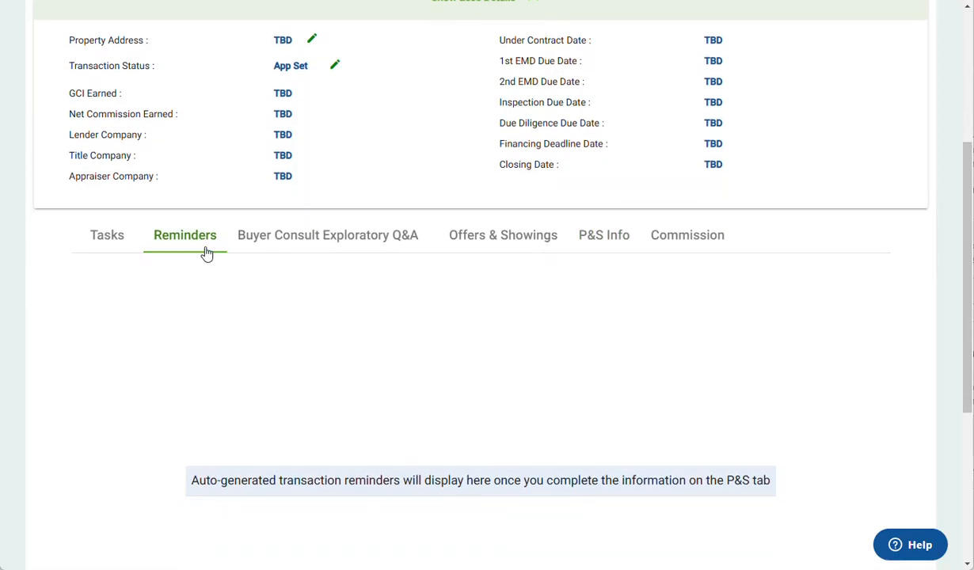
pyautogui.scroll(2, 442, 329)
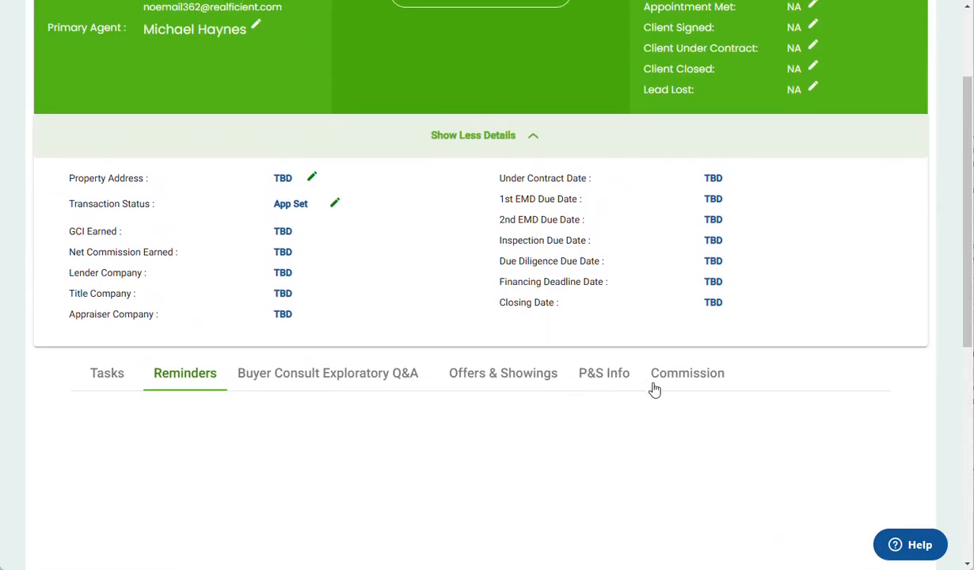
# Try to view the transaction's Commission section, dismiss the notice, and return to the P&S Info form
pyautogui.click(703, 378)
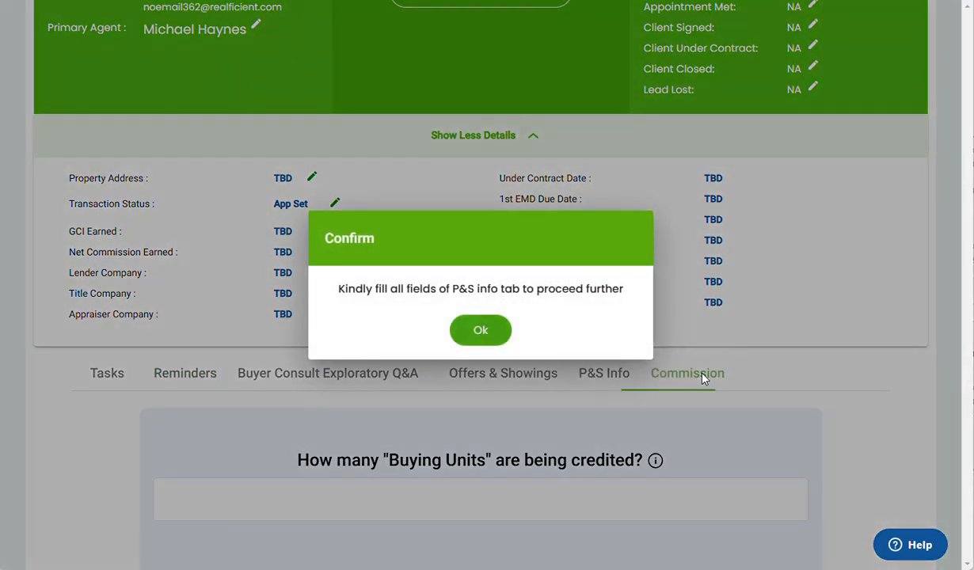
pyautogui.click(483, 332)
pyautogui.click(621, 377)
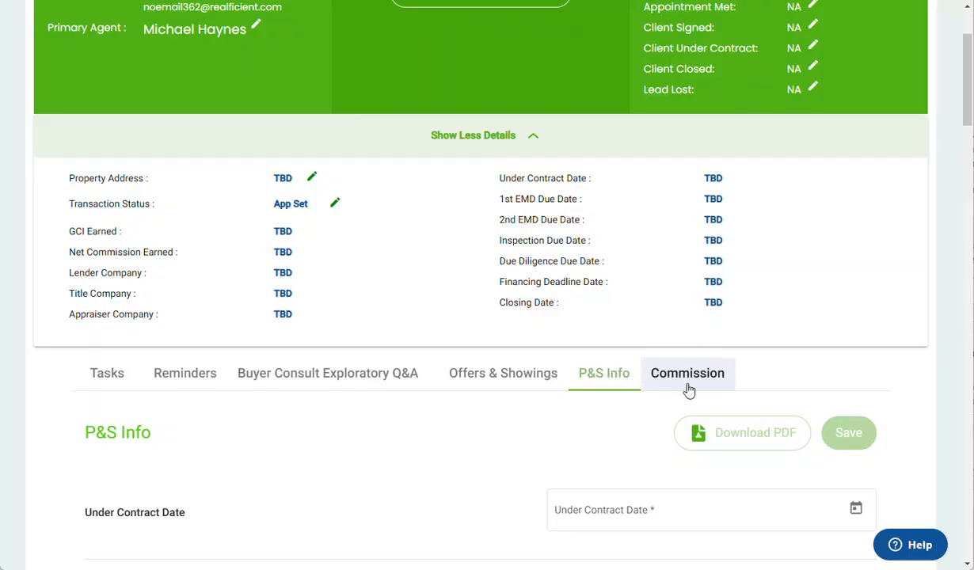
pyautogui.scroll(1, 845, 382)
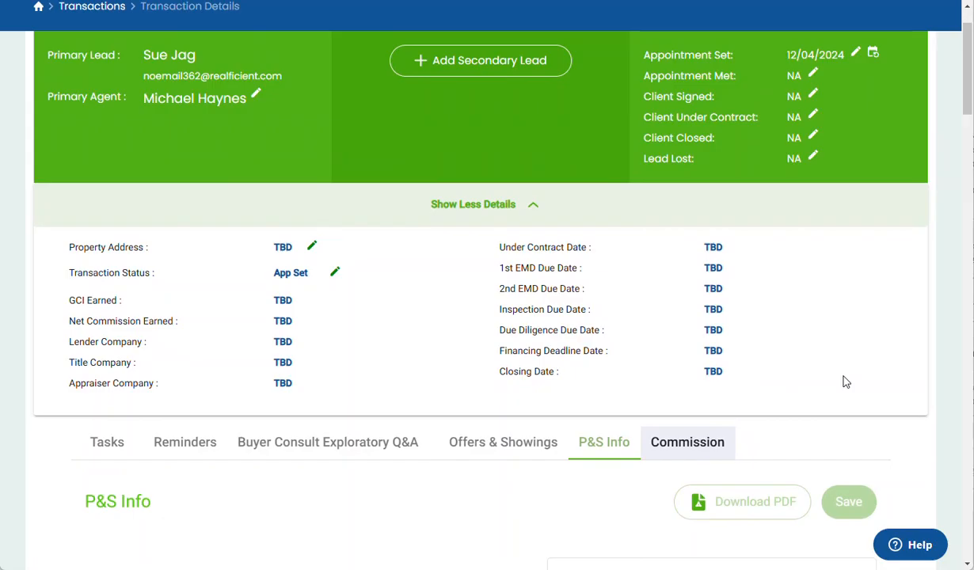